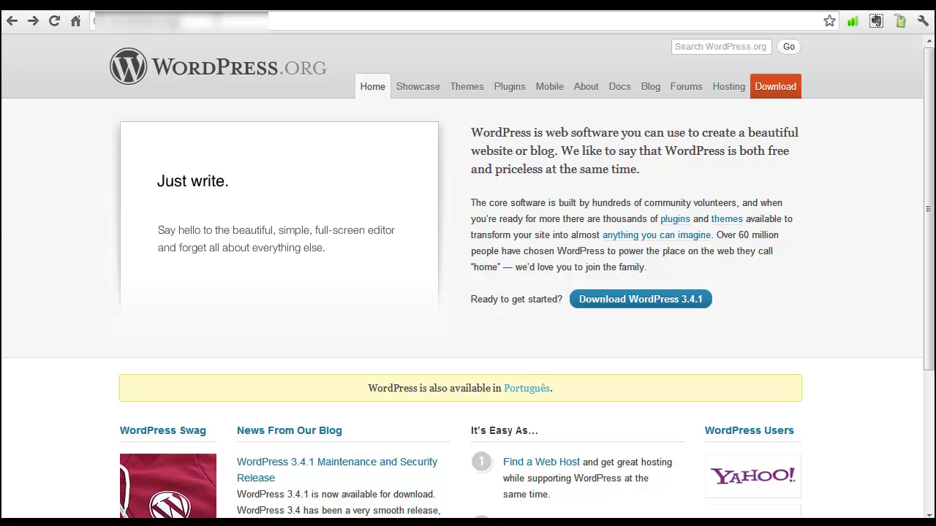
drag(179, 22, 80, 23)
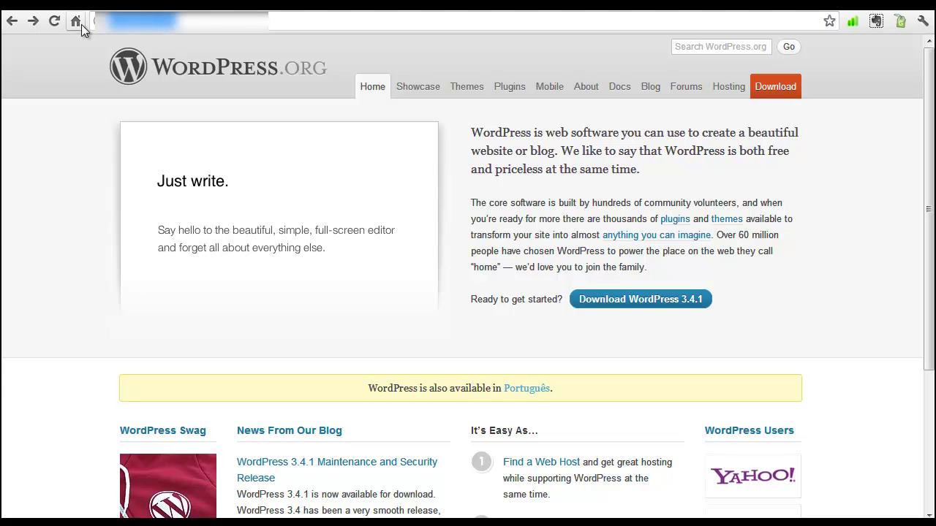
text(ww)
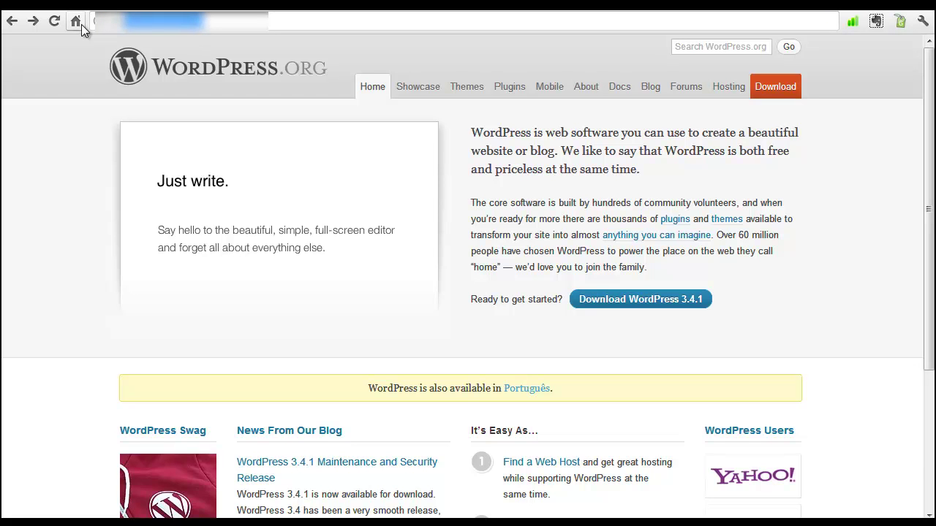
text(w.wordpr)
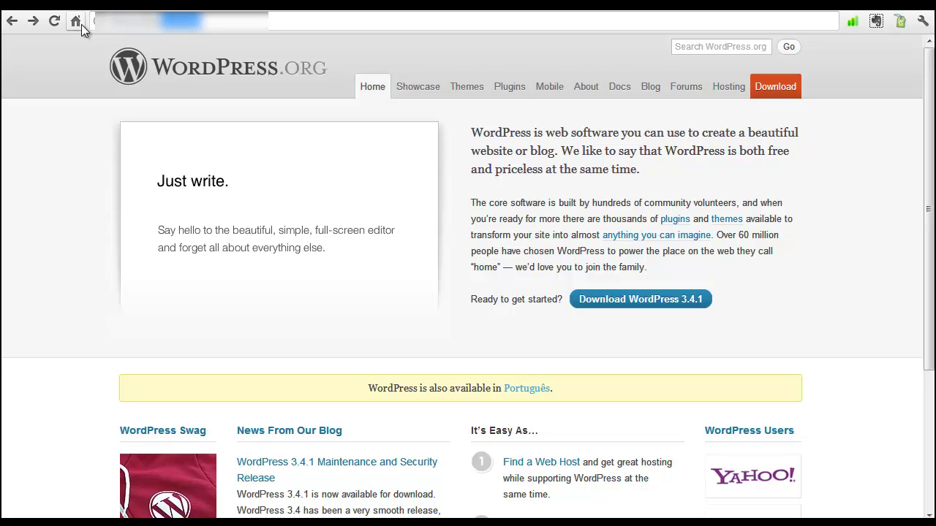
key(Return)
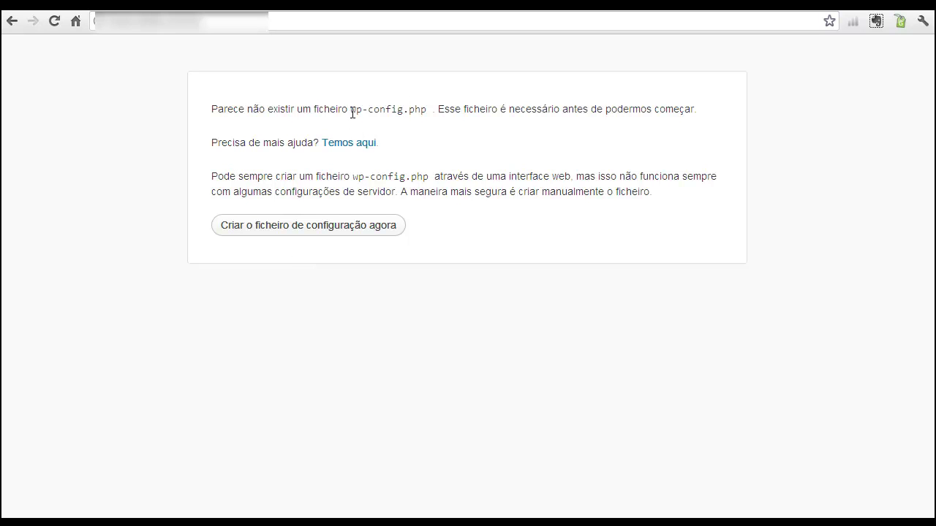
- Note the missing wp-config.php notice and start creating the configuration file
drag(351, 112, 428, 101)
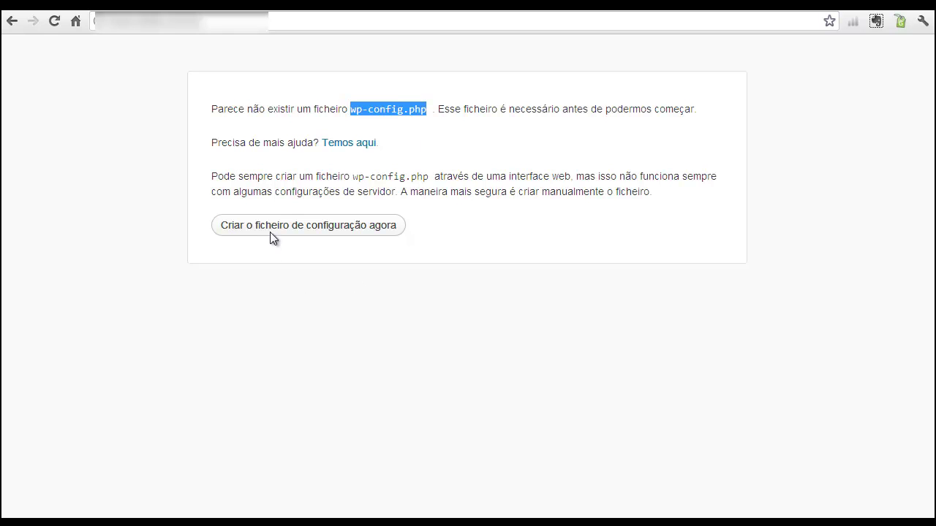
click(298, 232)
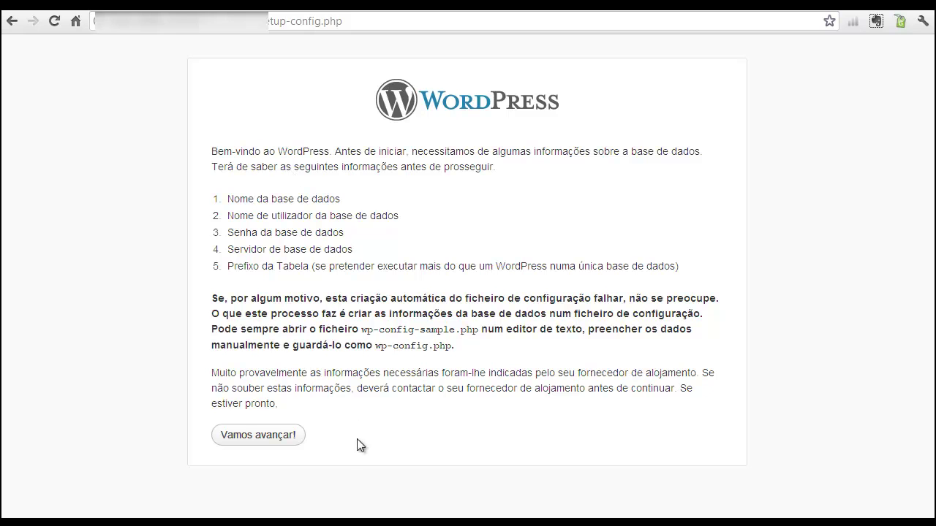
drag(262, 152, 370, 167)
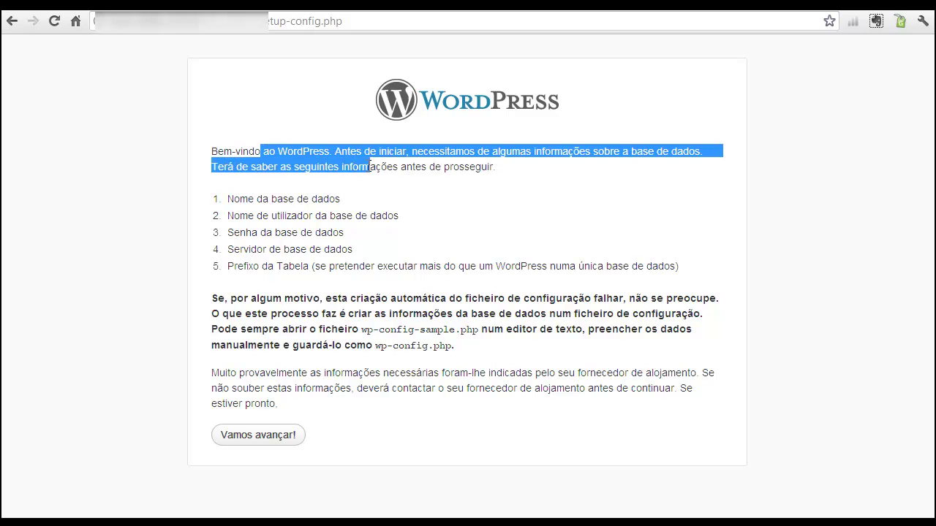
drag(232, 198, 343, 200)
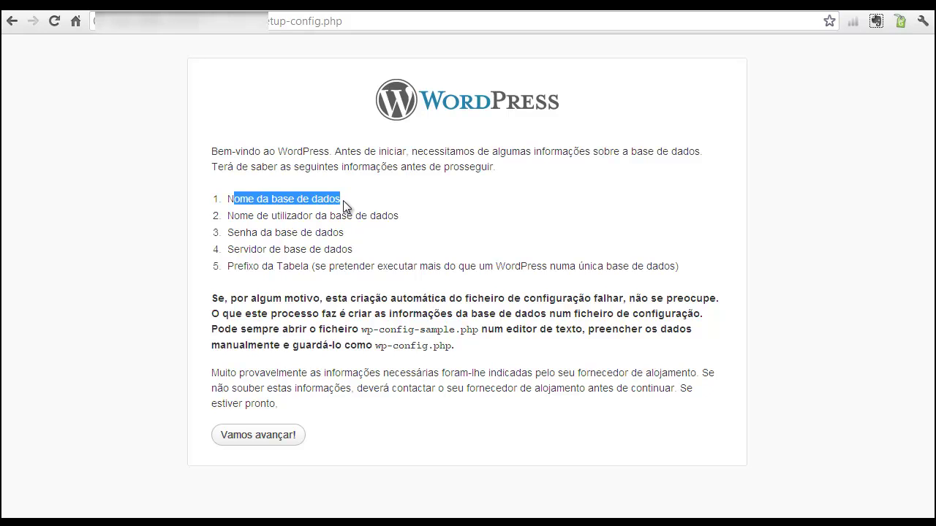
- Open the database form and review its defaults: database name wordpress, server localhost, prefix wp_
click(268, 439)
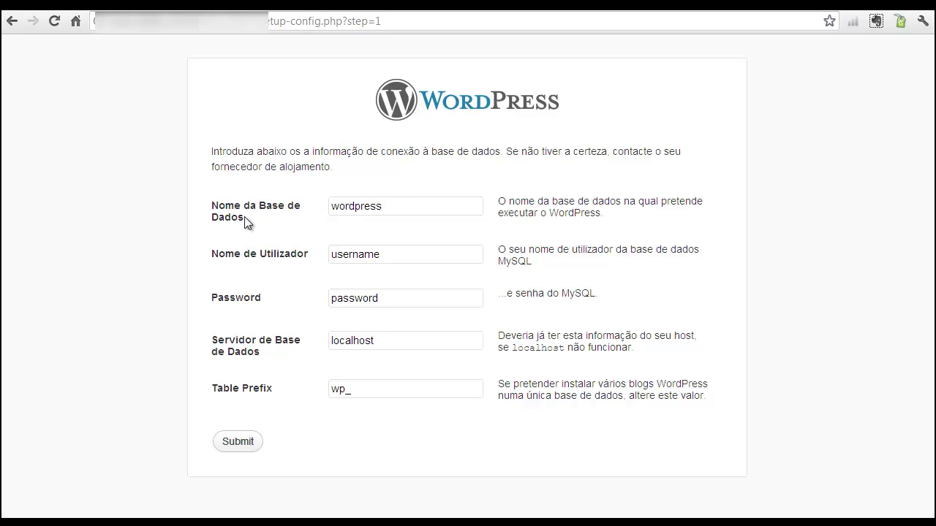
drag(209, 204, 267, 279)
click(267, 279)
drag(213, 340, 261, 351)
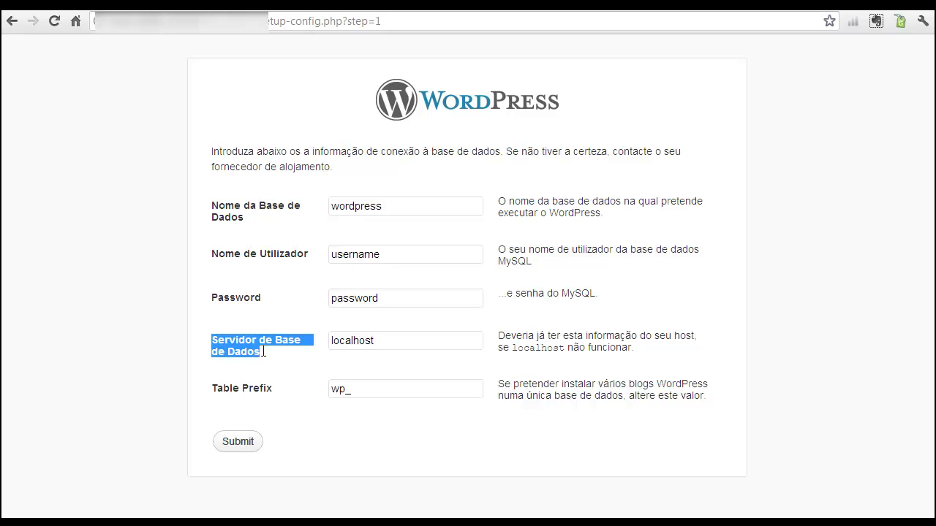
drag(397, 340, 321, 344)
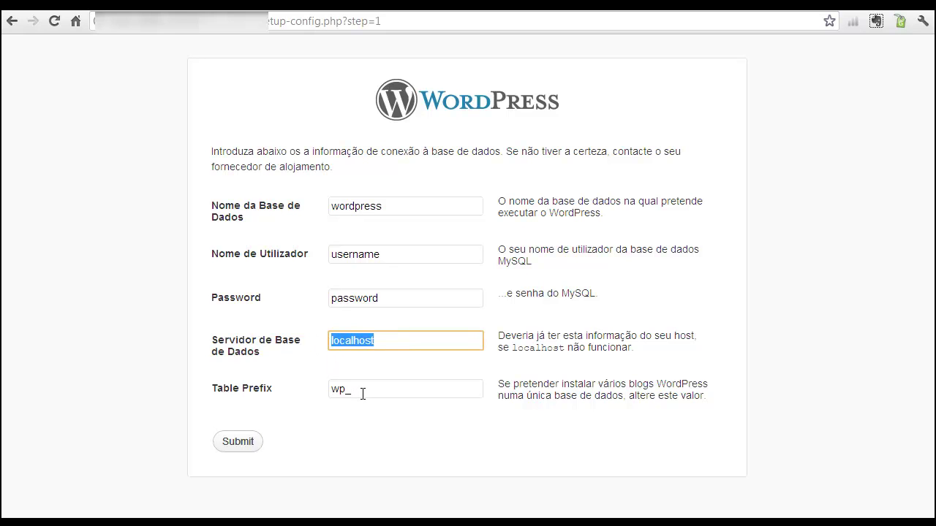
drag(362, 393, 332, 391)
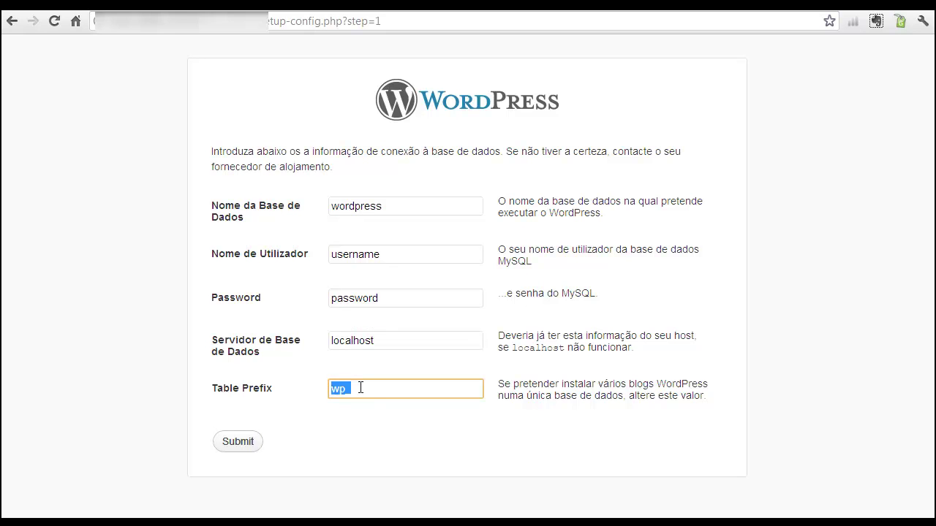
click(360, 388)
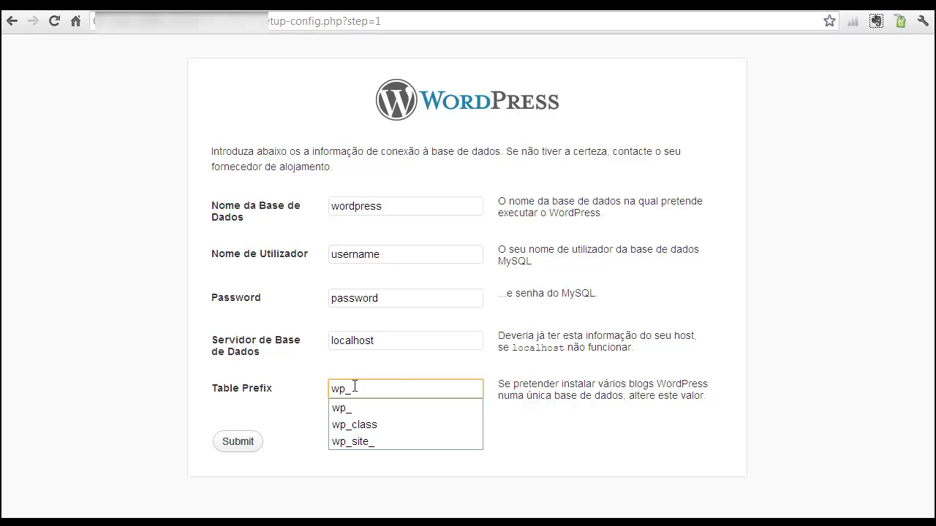
drag(359, 389, 330, 388)
click(333, 373)
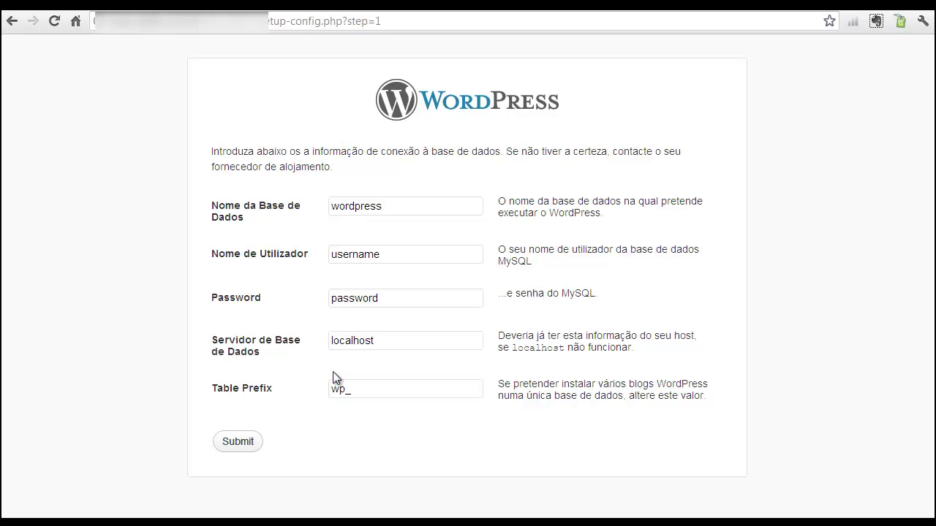
drag(389, 204, 318, 207)
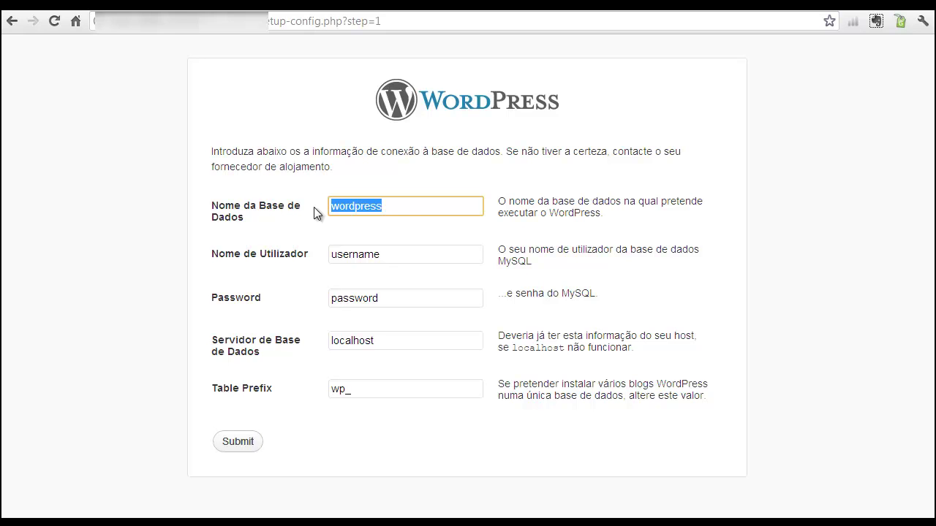
- Fill in the database server and username, keep the wp_ prefix, and submit the connection details
key(ctrl+v)
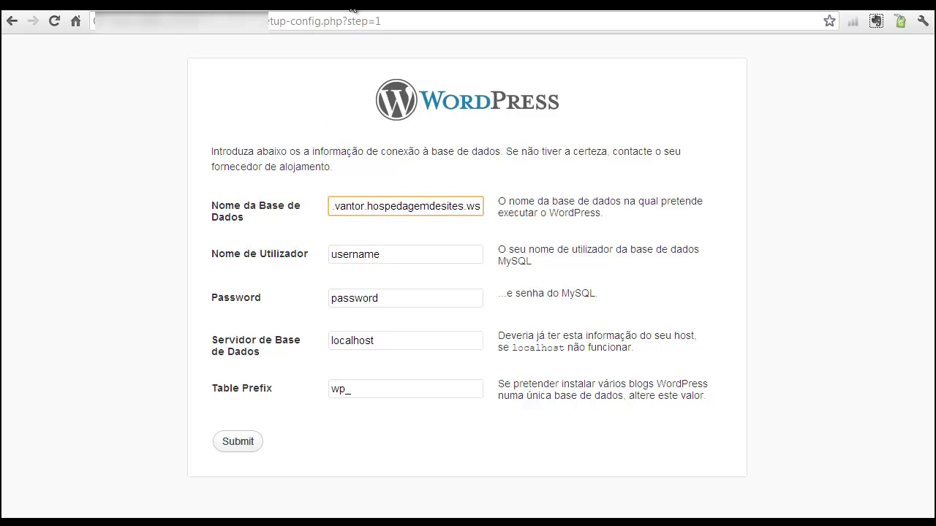
key(Tab)
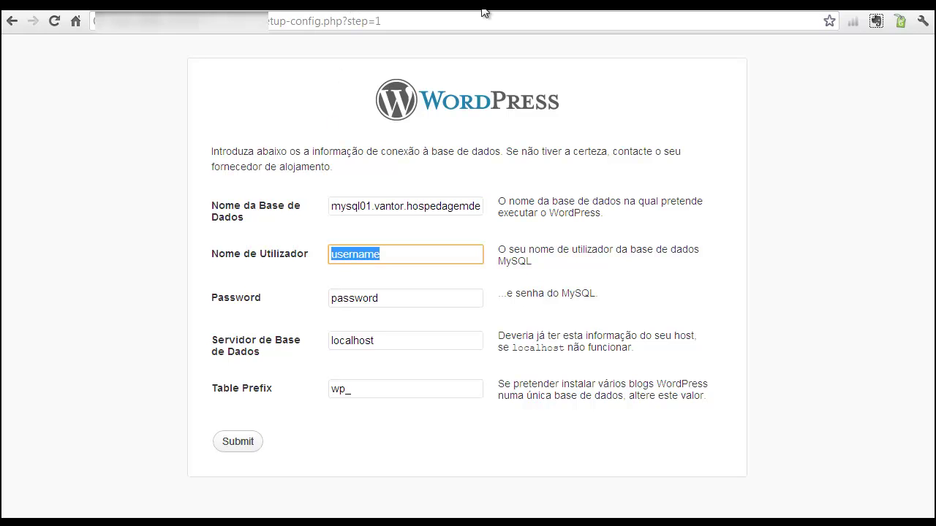
text(vantor)
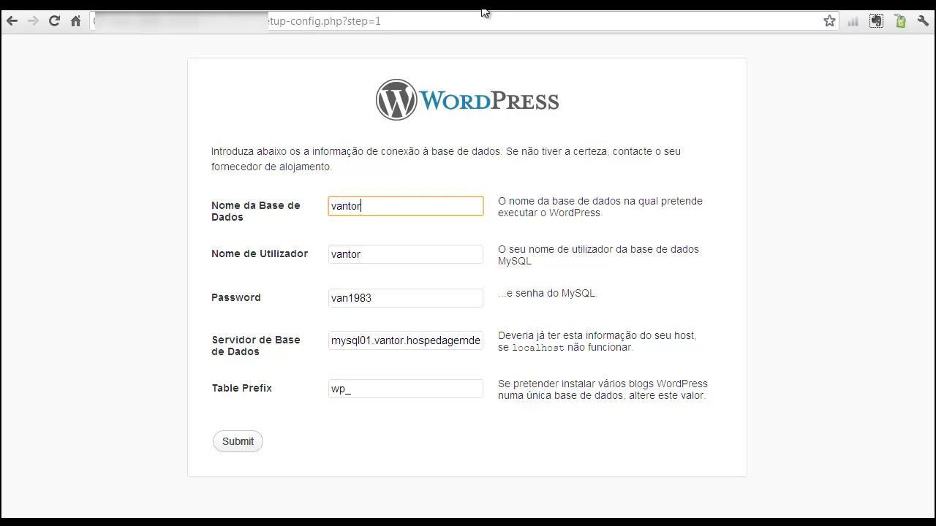
double_click(347, 389)
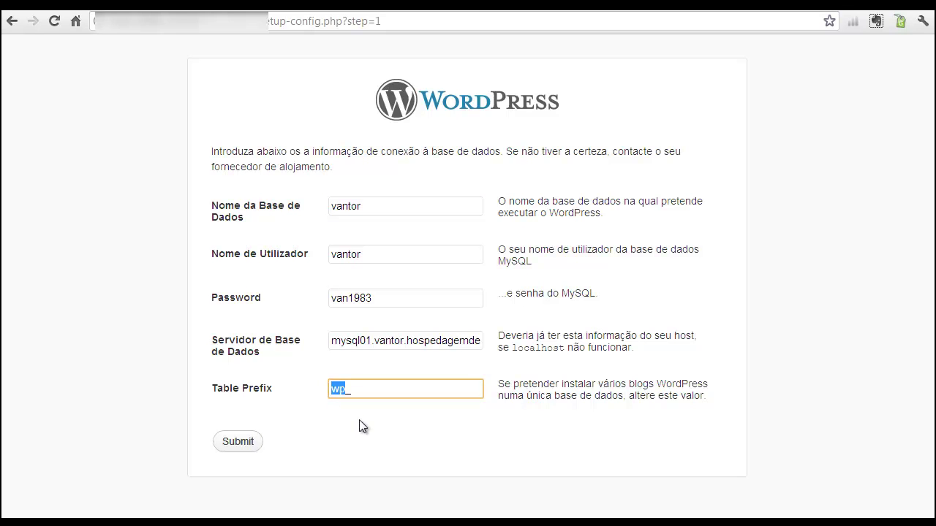
click(236, 444)
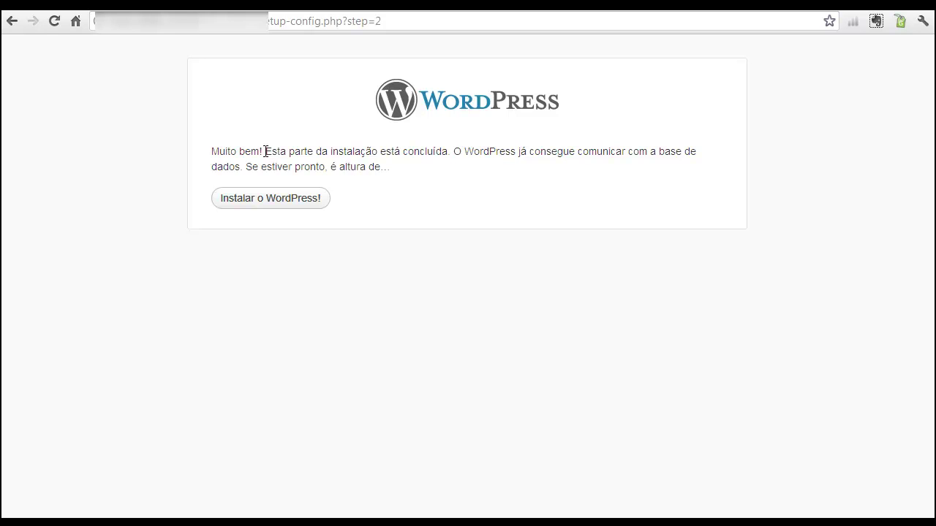
drag(333, 153, 406, 172)
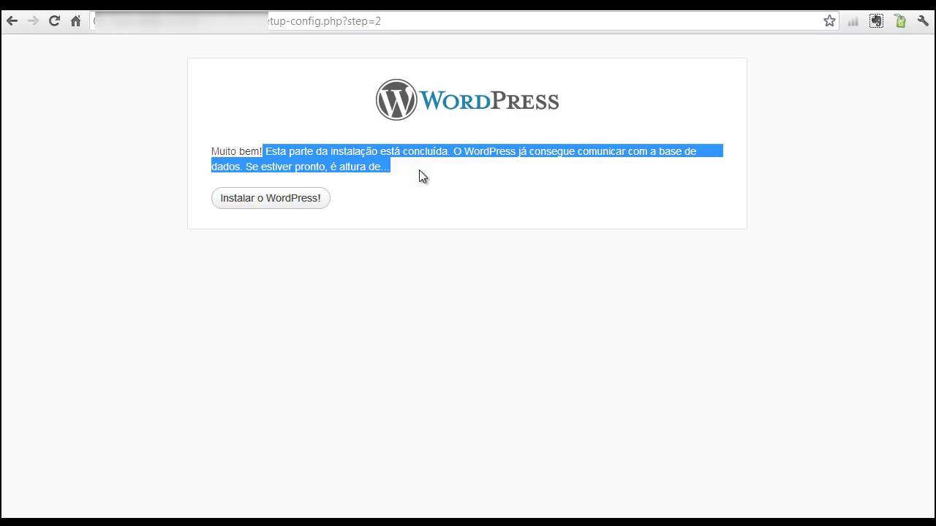
click(377, 182)
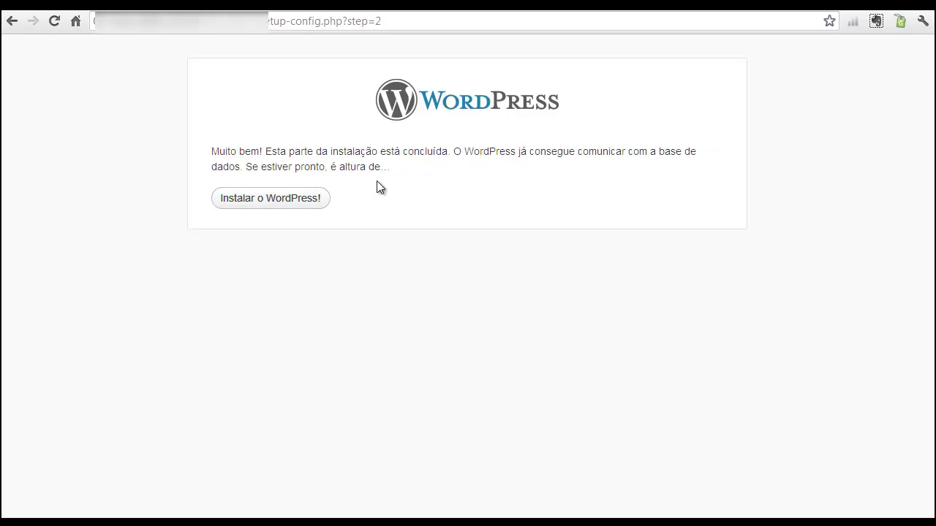
- Start the installation and enter the site title on the install form
click(267, 200)
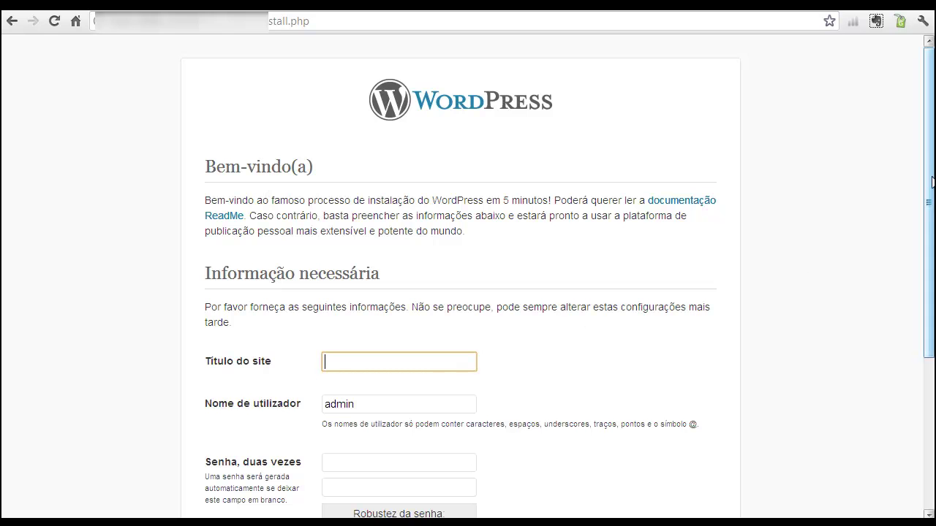
drag(930, 157, 933, 266)
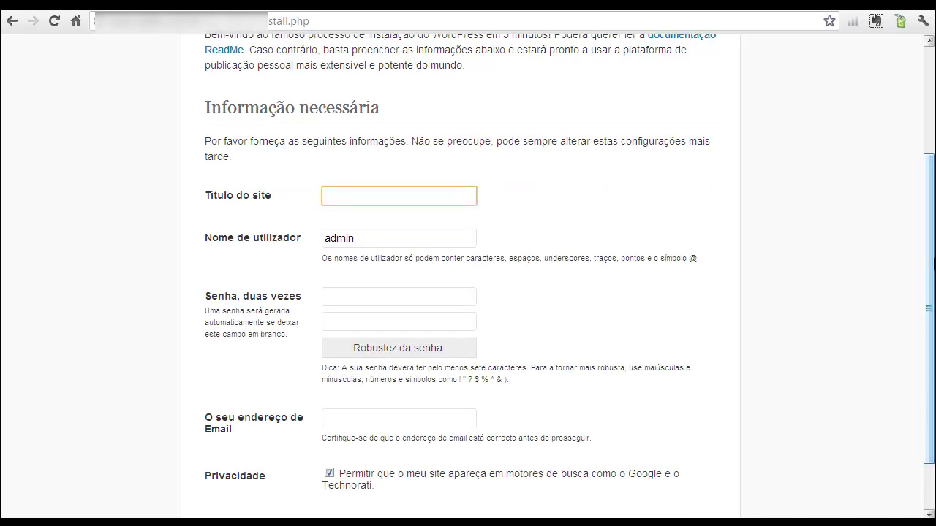
text(Site do Jose)
key(Tab)
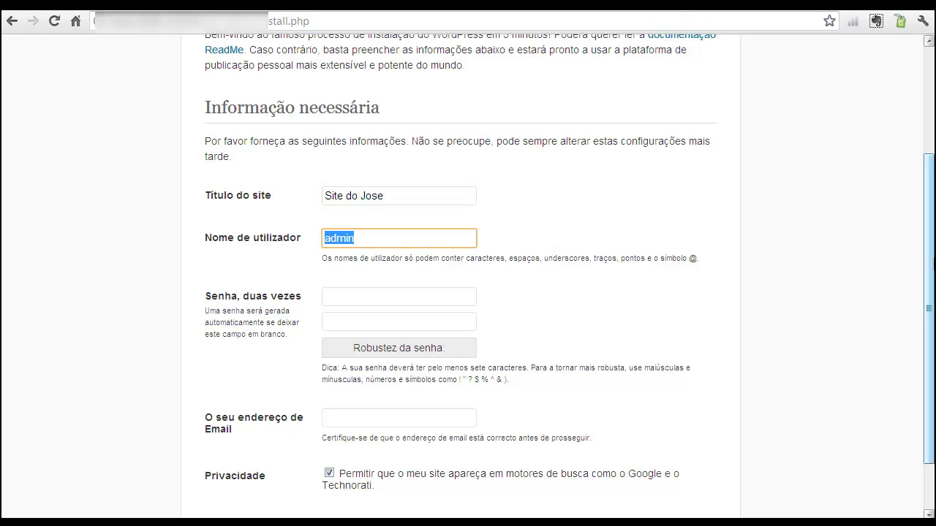
- Enter the admin password in both password fields
key(Tab)
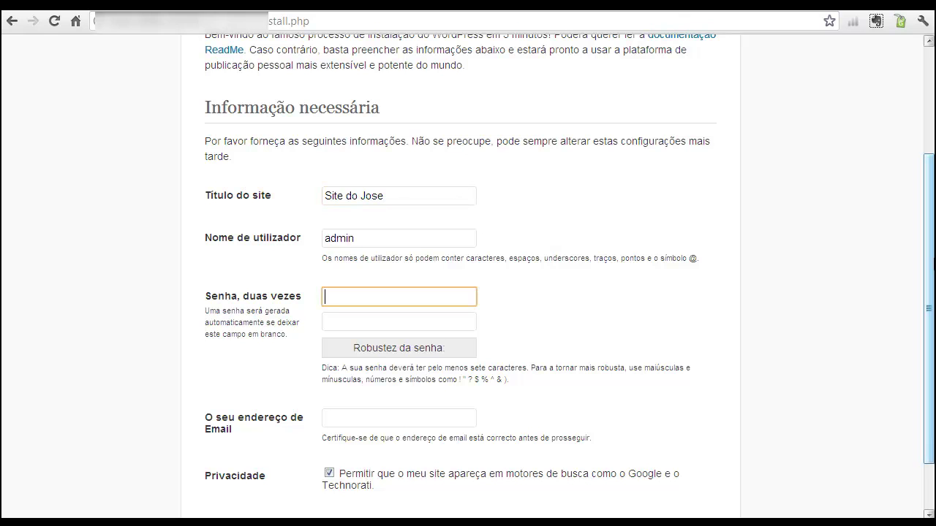
text(1234567)
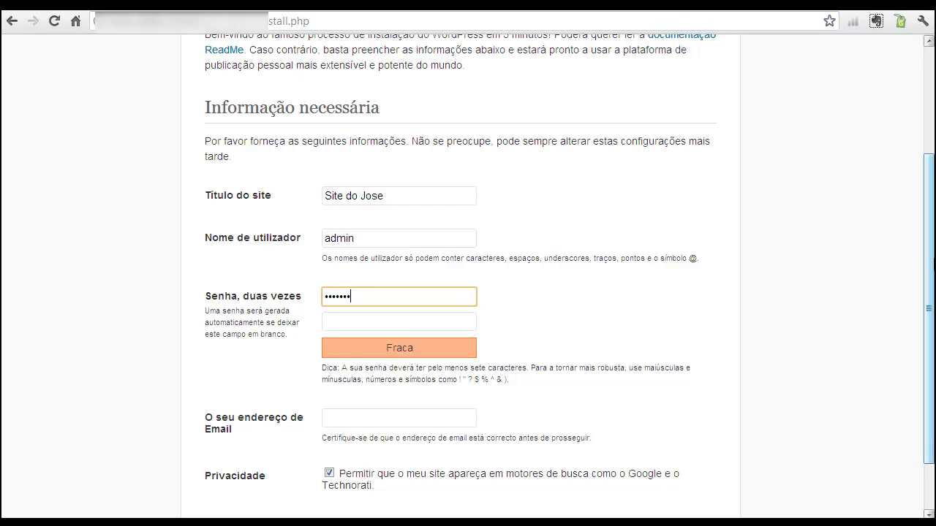
text(abcd)
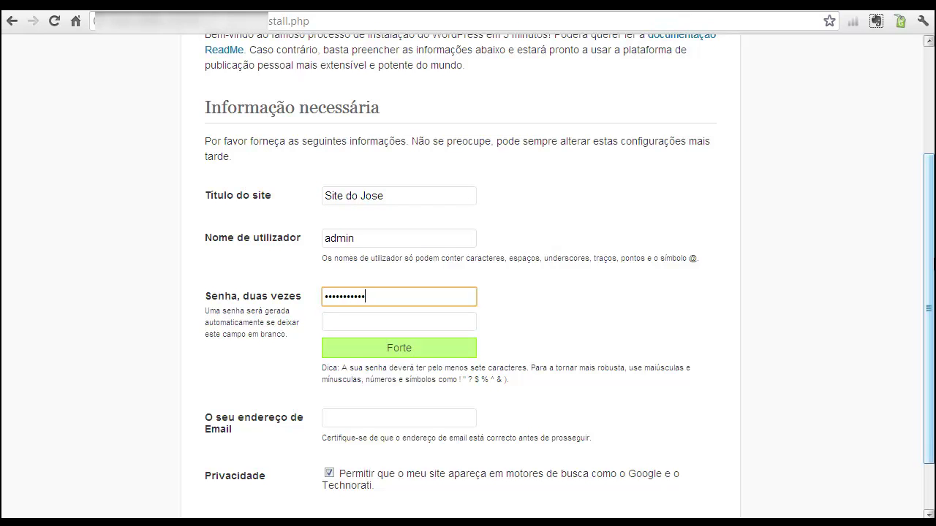
key(Tab)
key(shift+Tab)
text(12345678)
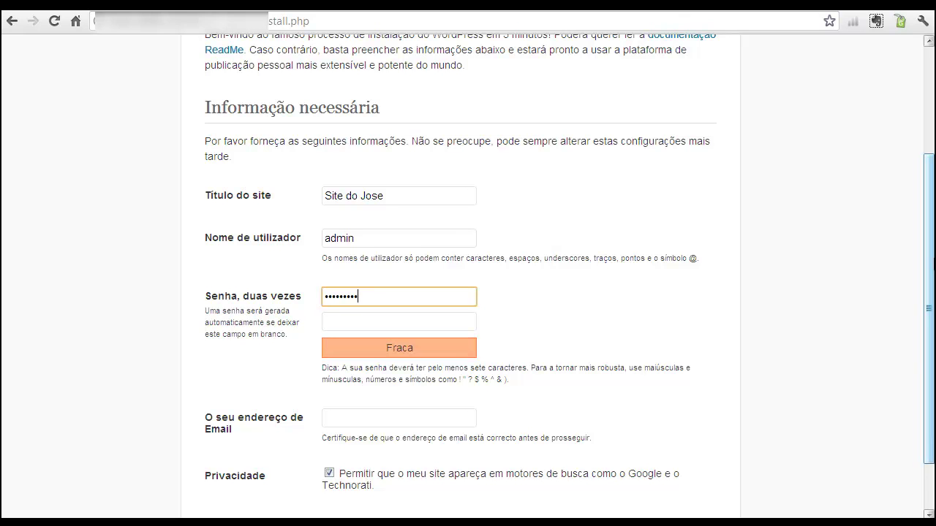
text(90)
text(12)
key(Tab)
text(123456789012)
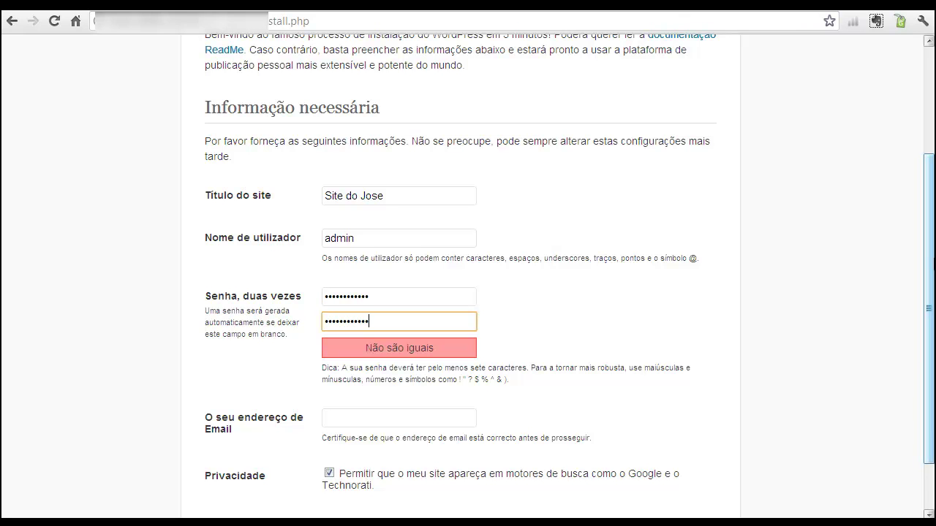
- Enter the admin e-mail address, correcting typos in its domain
click(375, 419)
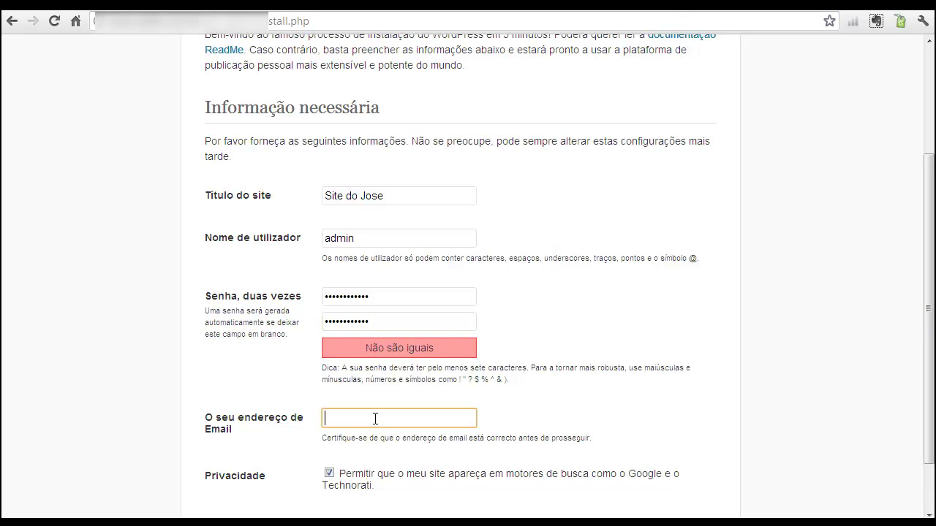
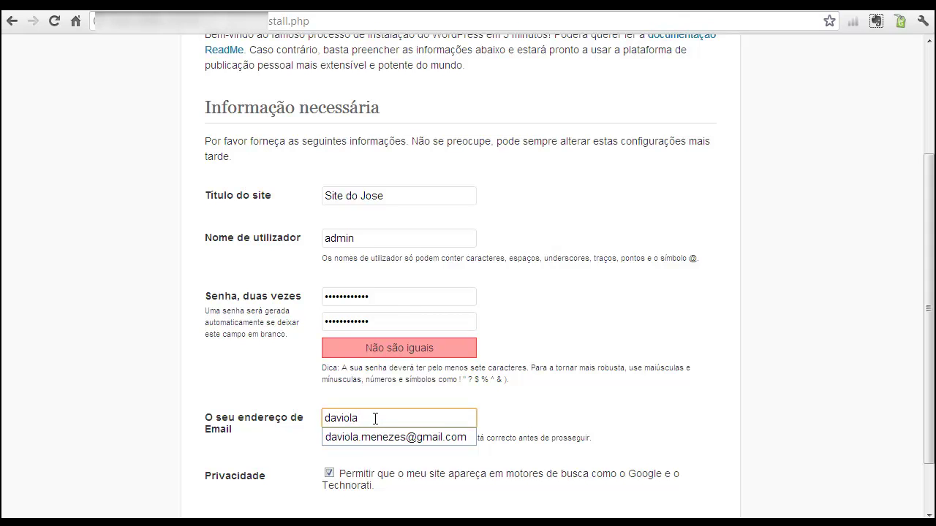
key(Down)
key(Return)
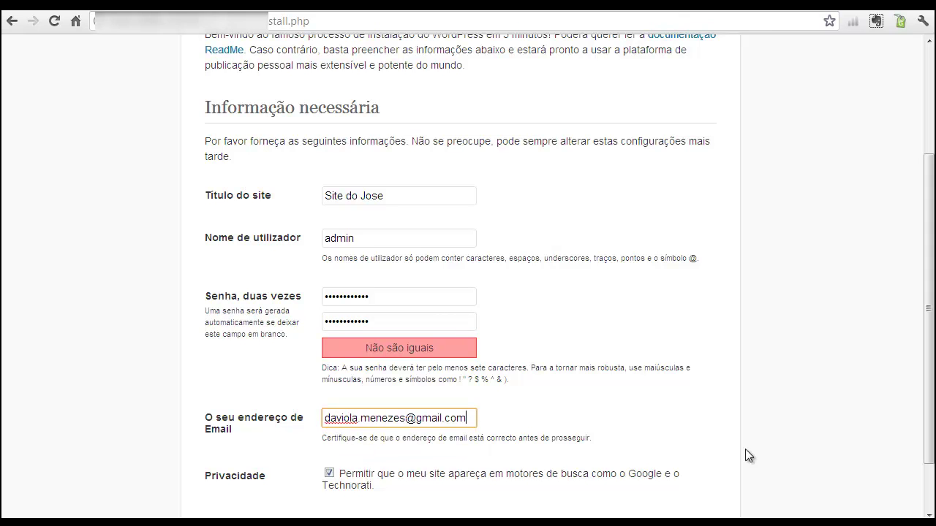
drag(470, 418, 324, 418)
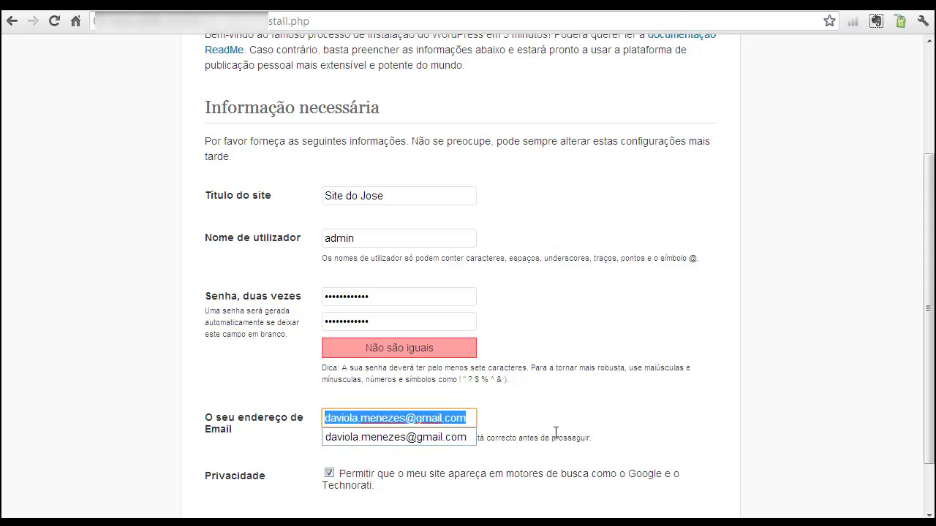
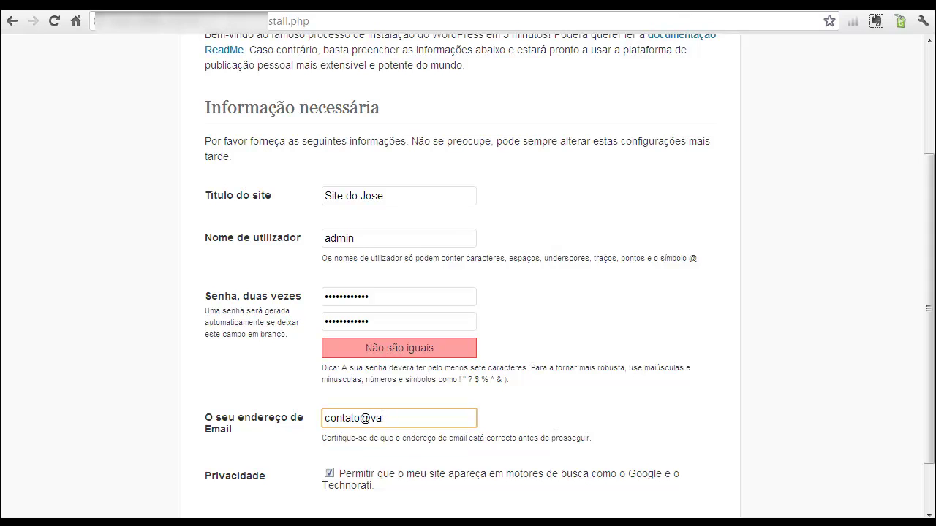
drag(931, 310, 930, 357)
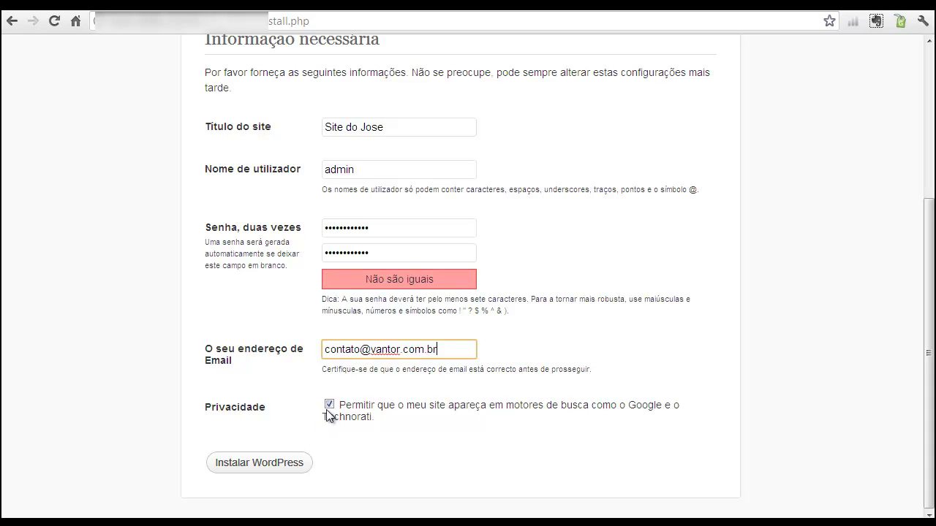
- Submit the form, note the passwords-don't-match error, and re-enter both passwords
click(249, 471)
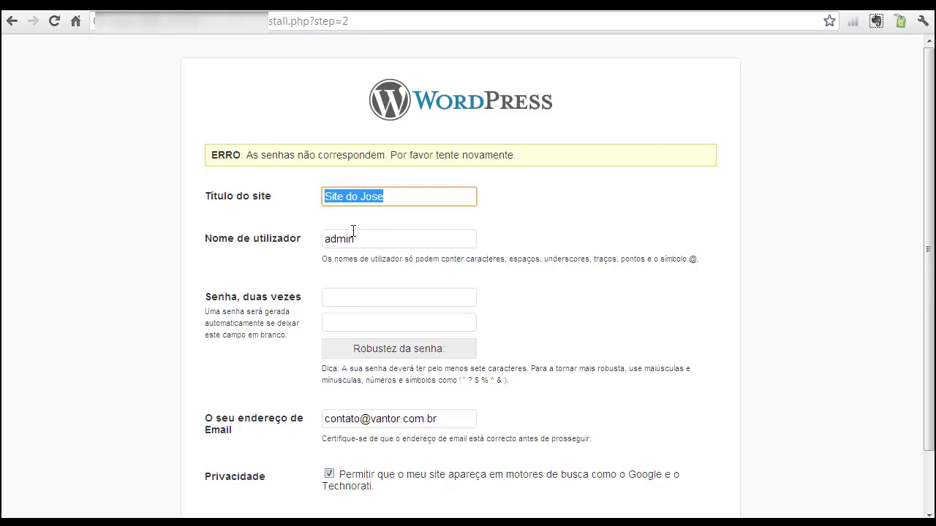
drag(249, 155, 411, 154)
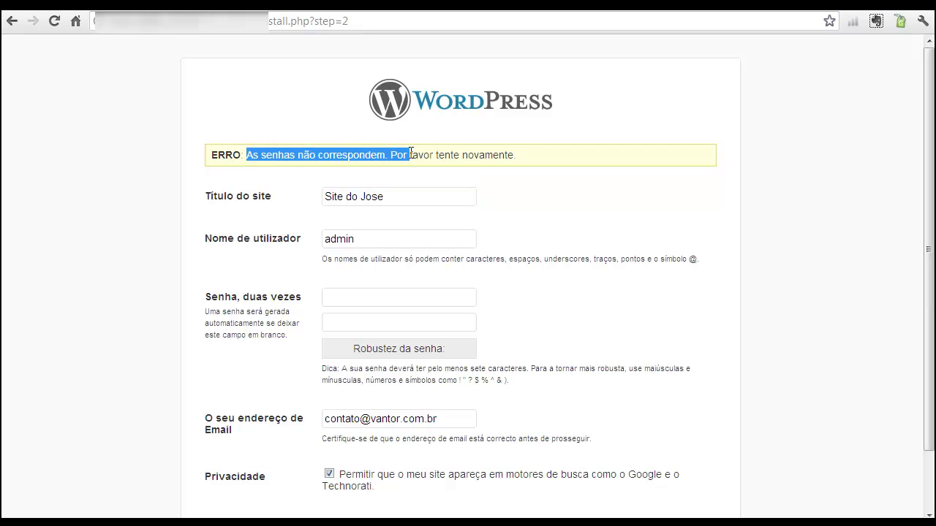
click(350, 298)
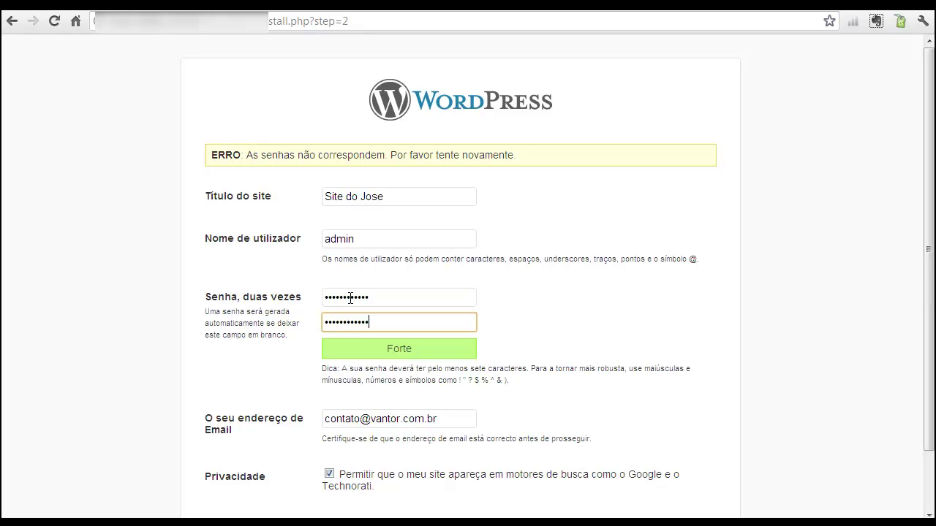
drag(931, 323, 934, 381)
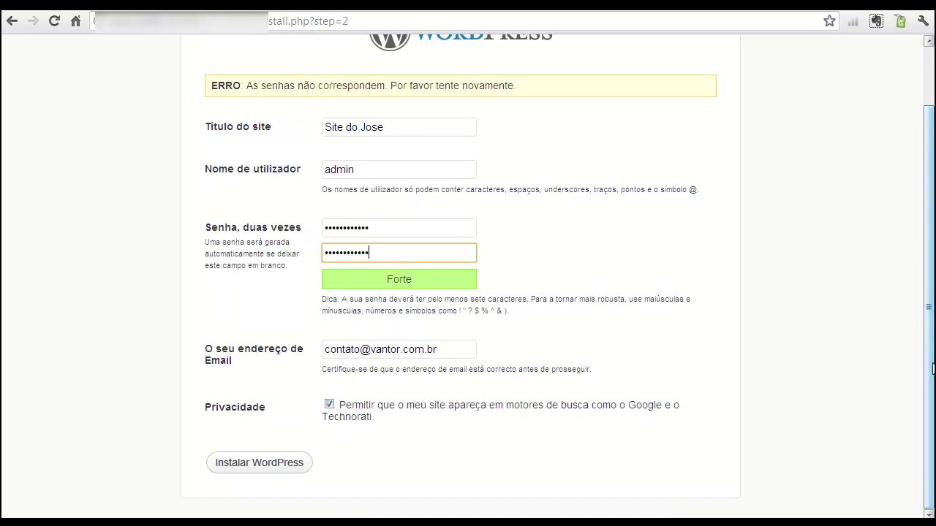
- Run the installation and highlight username admin on the Sucesso! page
click(261, 464)
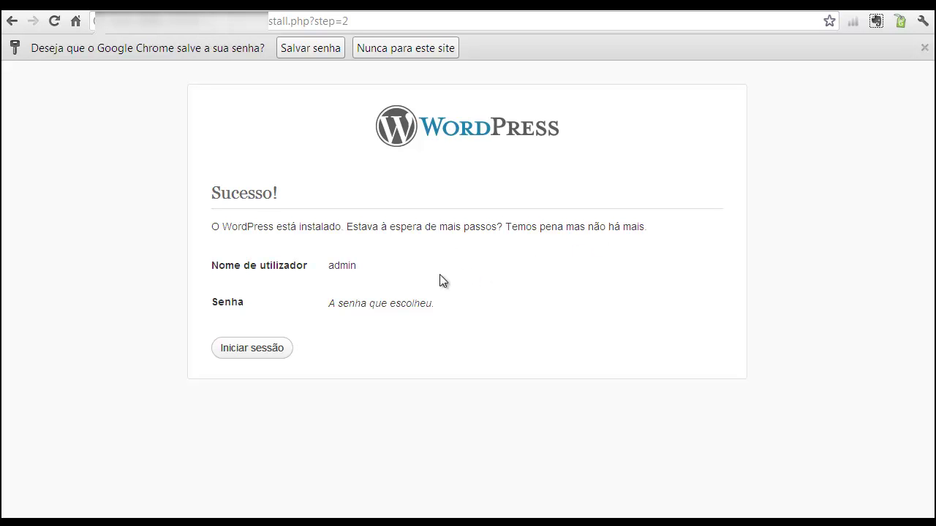
drag(328, 266, 360, 265)
- Log in with username admin and the account password
click(249, 350)
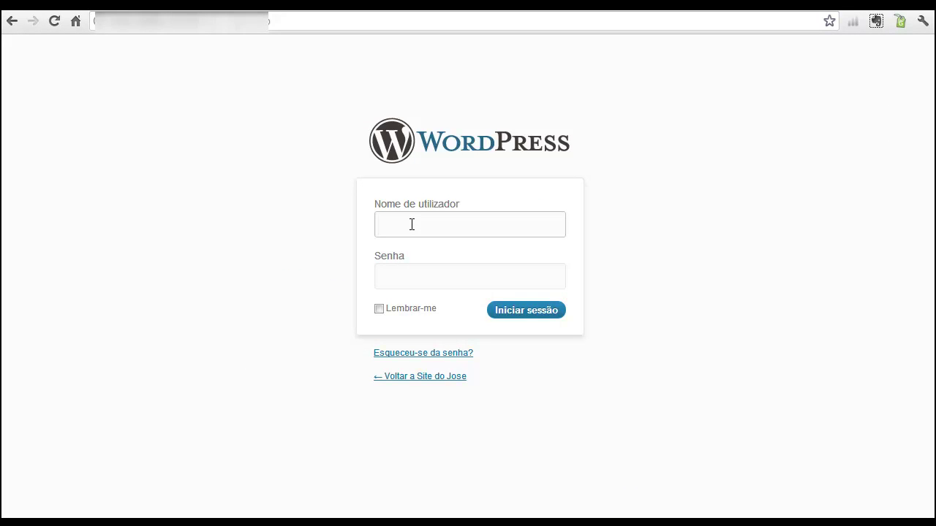
text(admi)
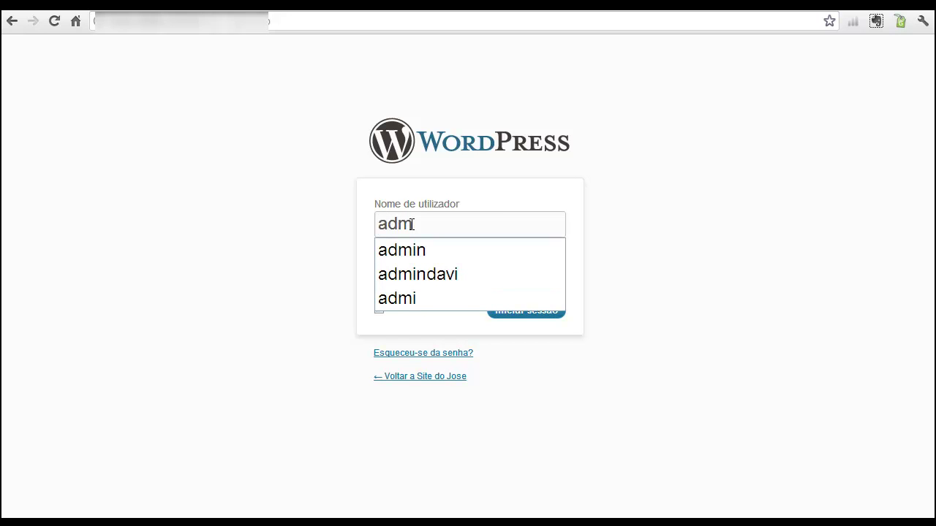
key(Down)
key(Return)
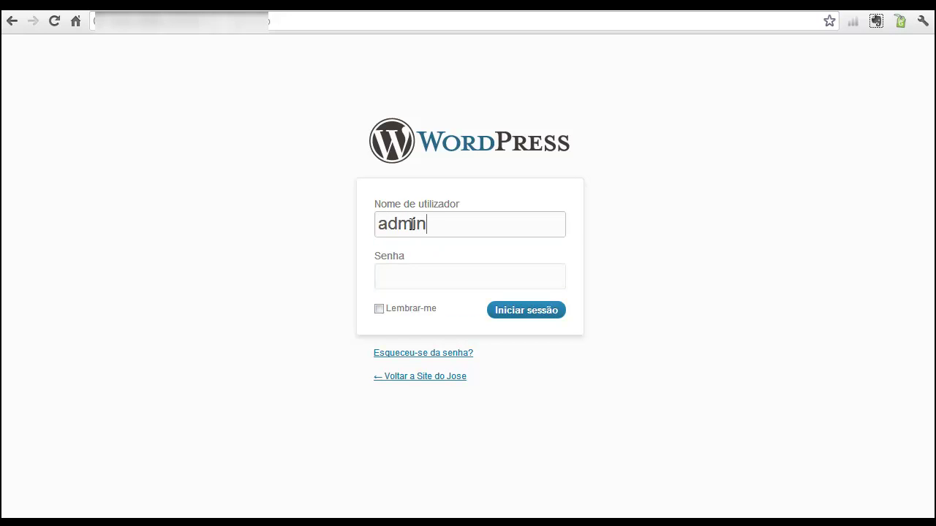
key(Tab)
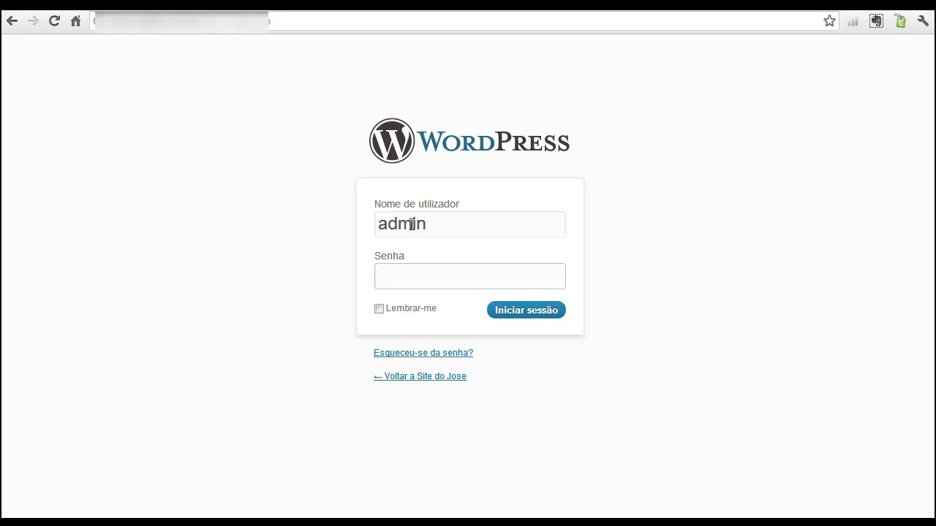
key(ctrl+v)
click(523, 316)
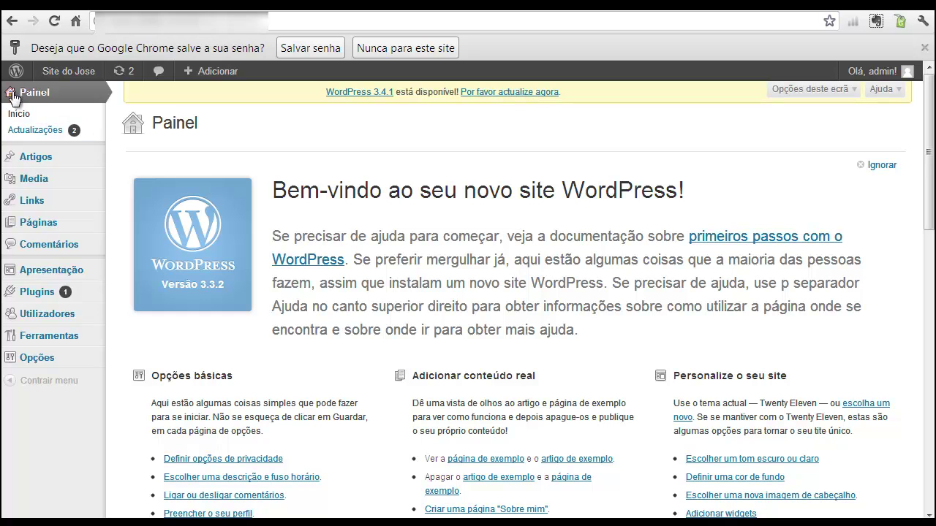
- Preview the Opções submenu in the dashboard sidebar
mouse_move(36, 355)
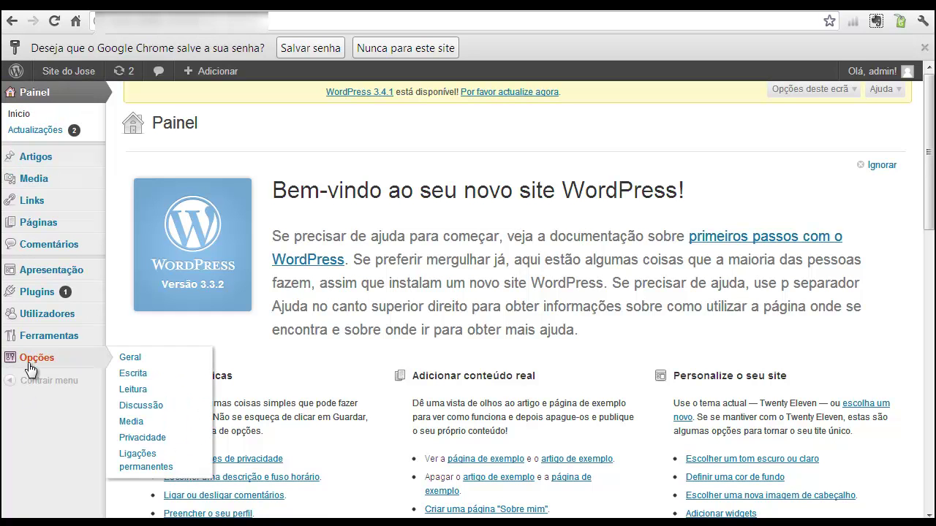